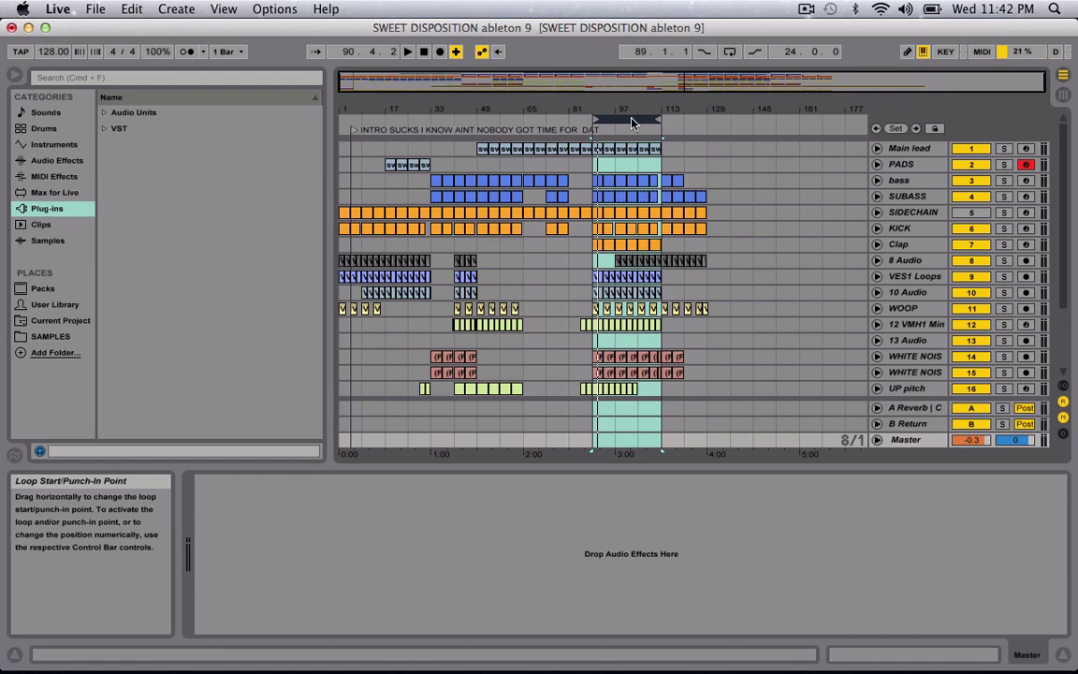
Start playback of the Sweet Disposition arrangement from its loop near bar 89.
key(space)
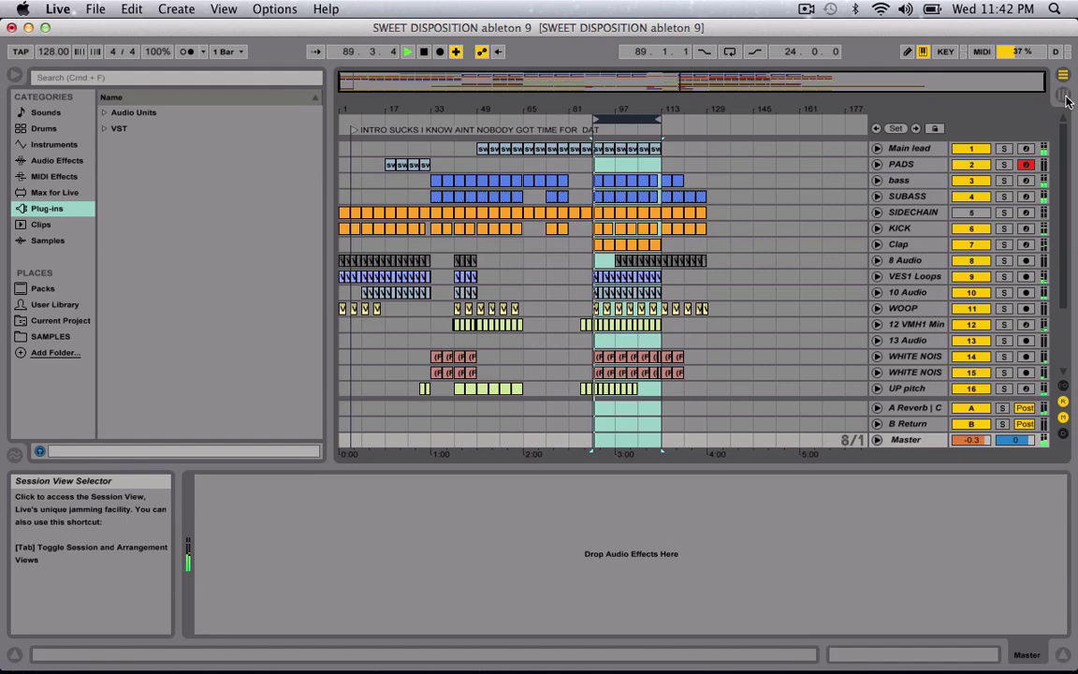
Switch to the Session View mixer and scroll right through the track channels.
click(1066, 97)
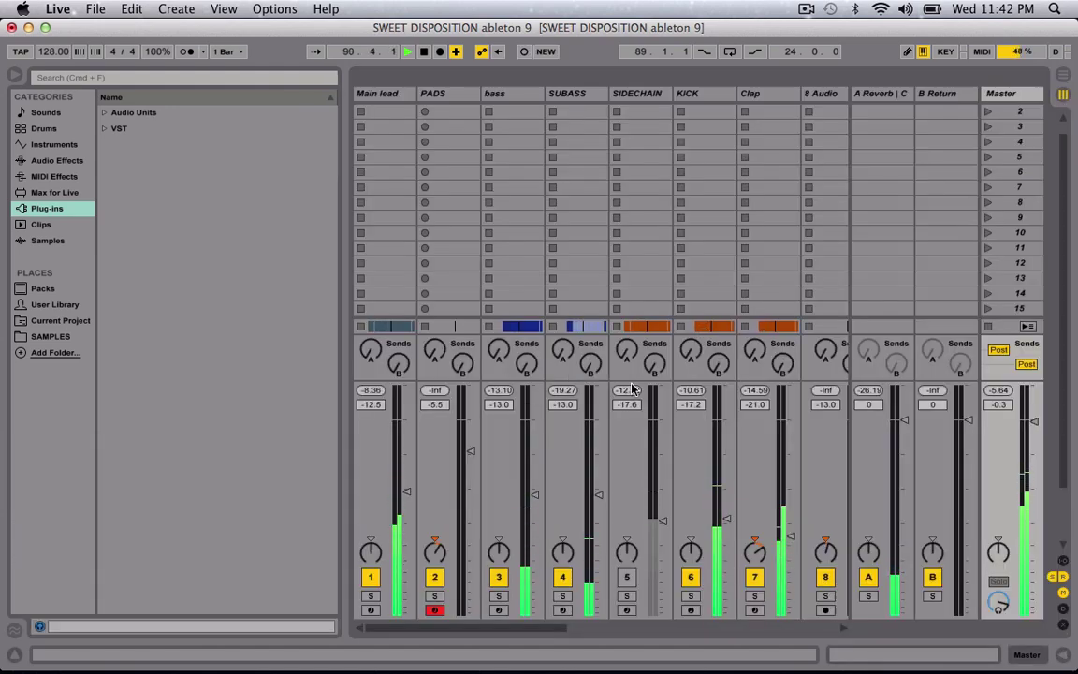
scroll(633, 388, right, 3)
scroll(633, 388, right, 2)
scroll(633, 388, right, 2)
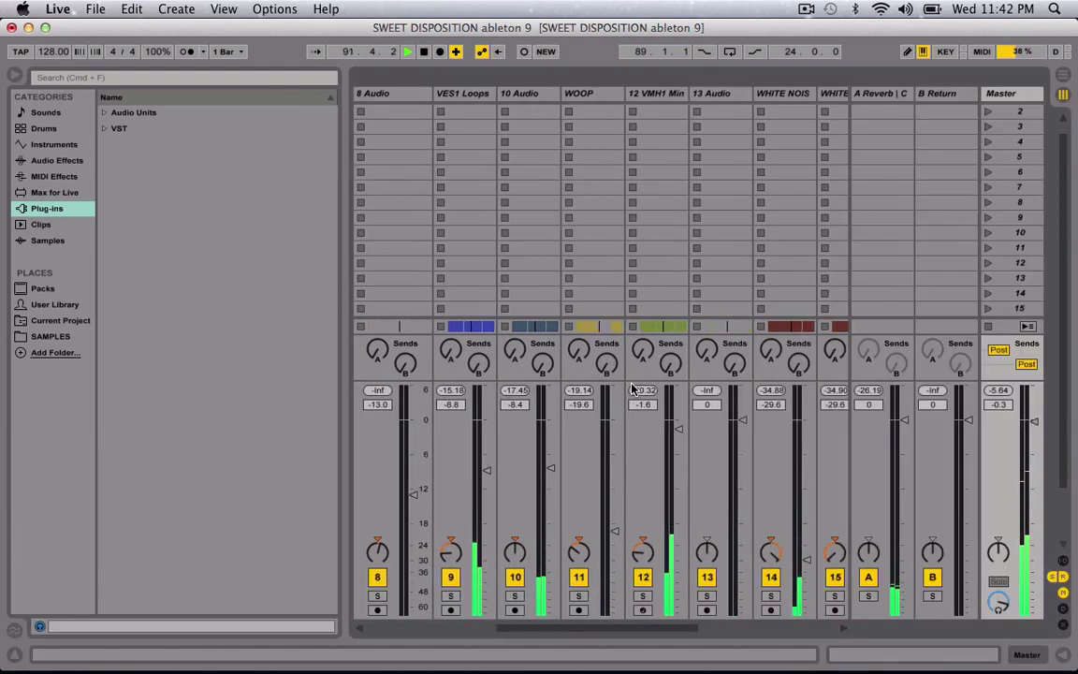
scroll(633, 389, right, 7)
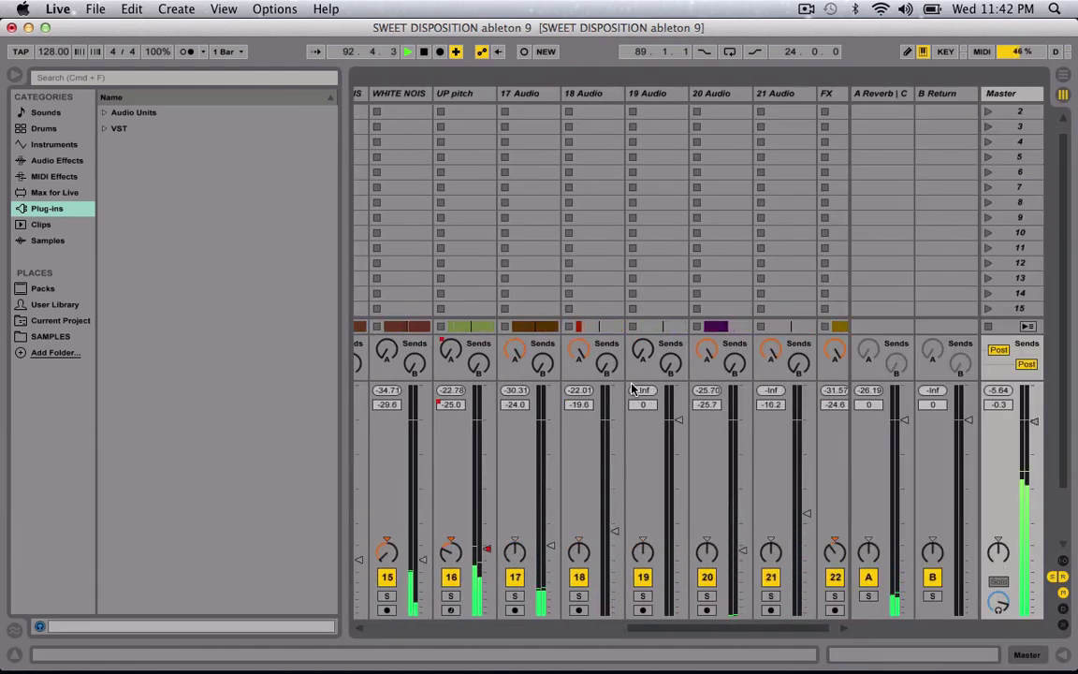
Scroll back and forth across the mixer to review every track's volume, sends and meters.
scroll(633, 388, left, 2)
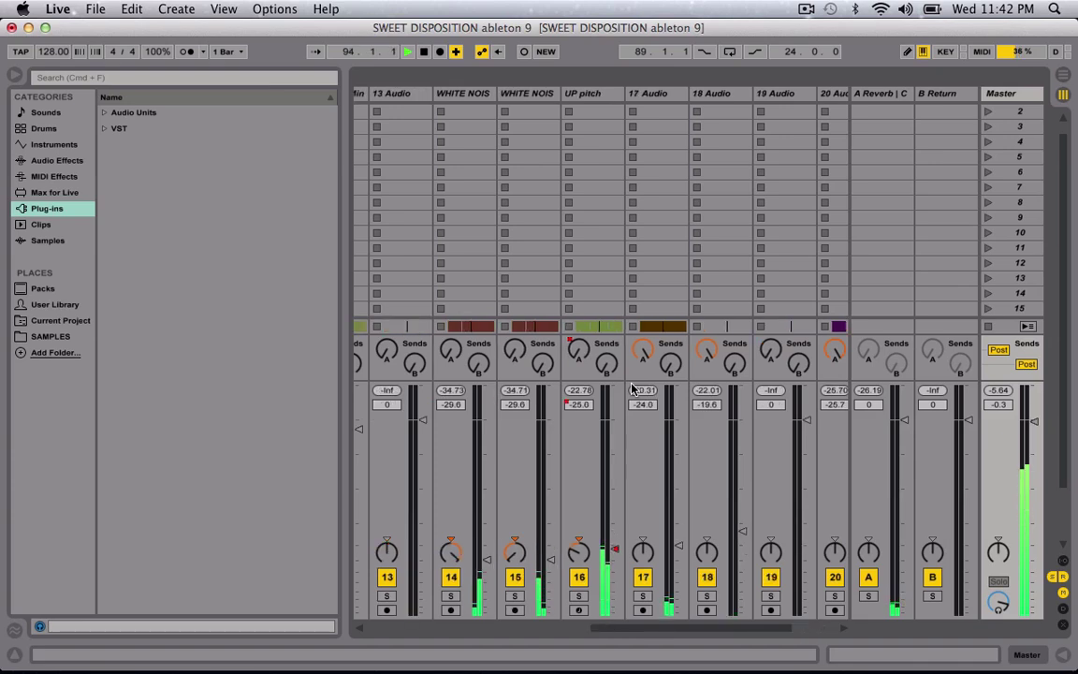
scroll(633, 388, left, 1)
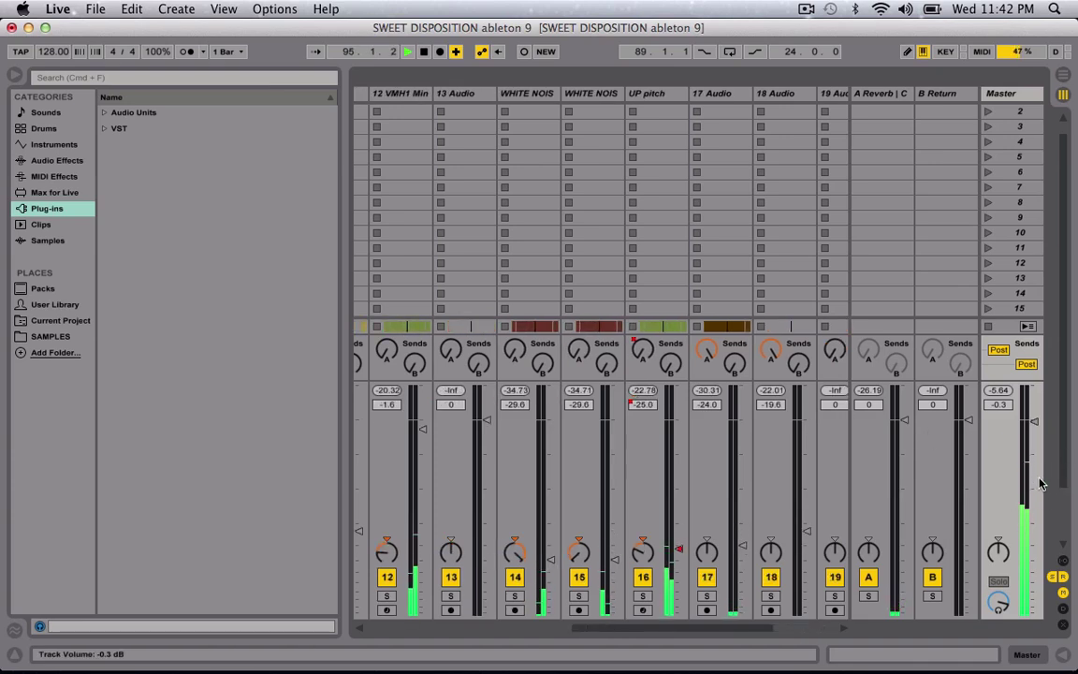
scroll(800, 511, left, 1)
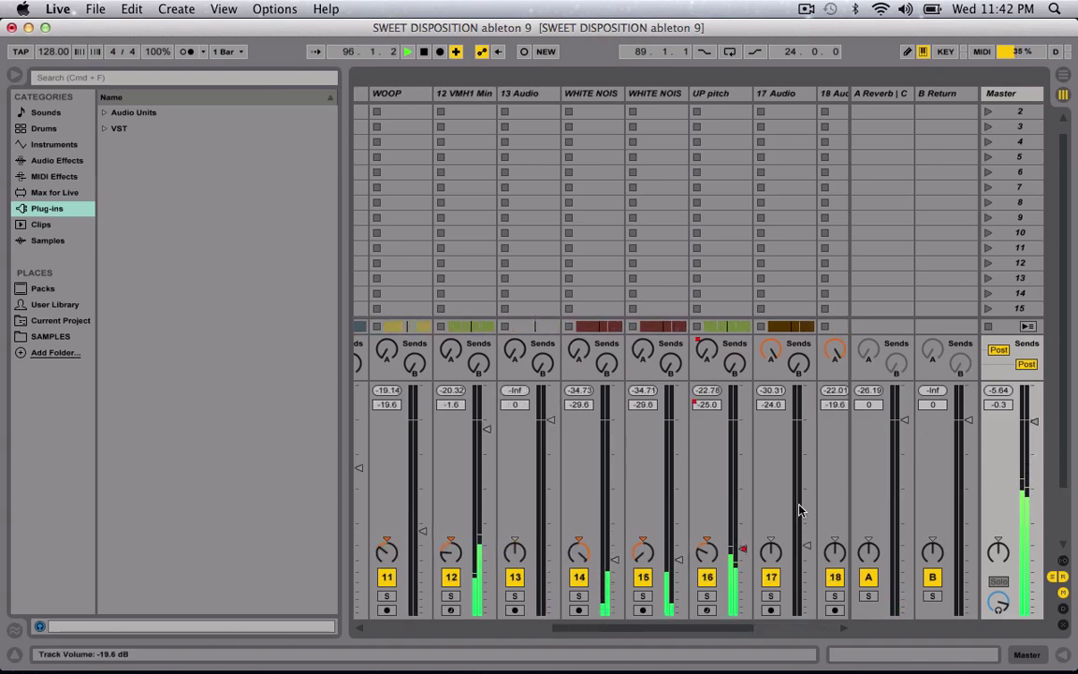
scroll(801, 510, left, 1)
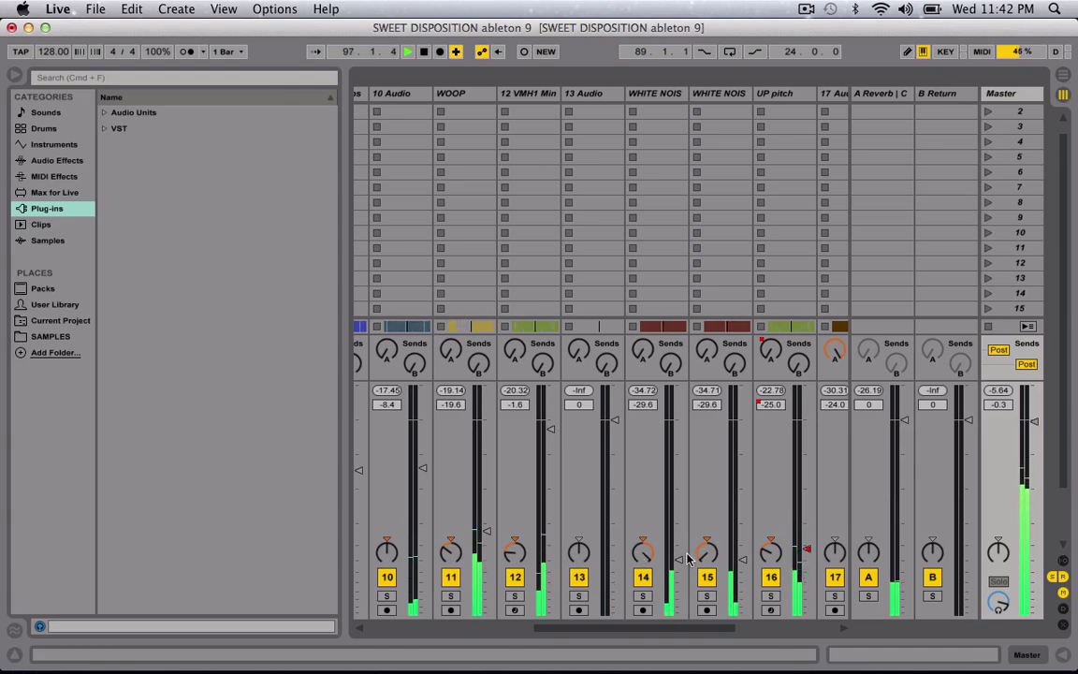
scroll(688, 559, left, 5)
scroll(688, 559, left, 1)
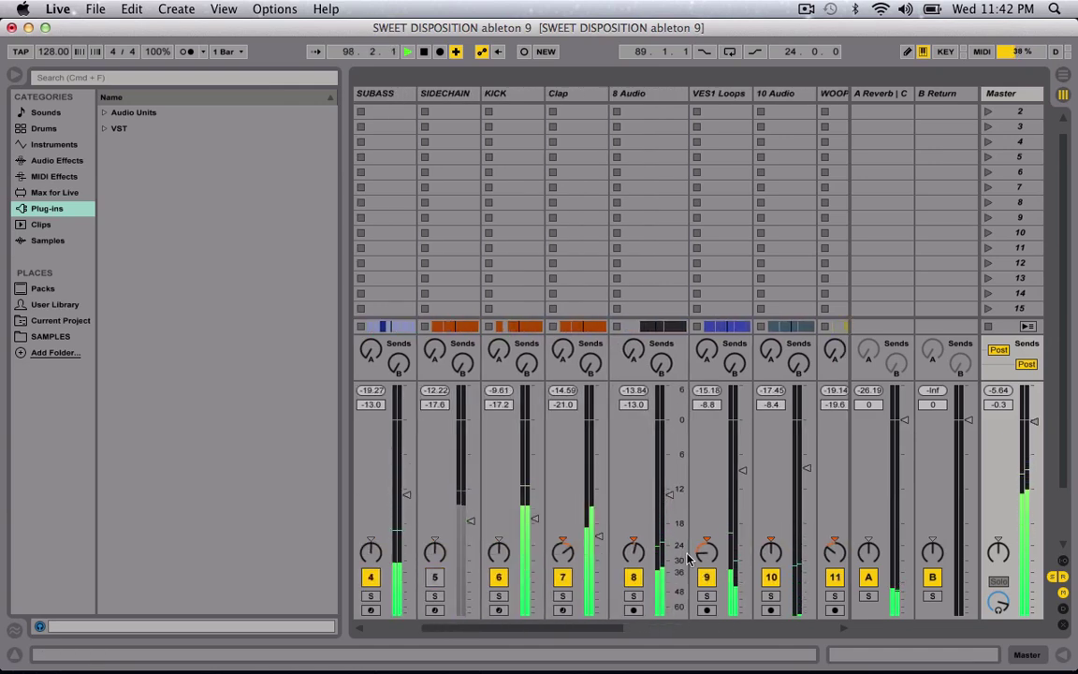
scroll(688, 558, right, 1)
scroll(688, 559, right, 2)
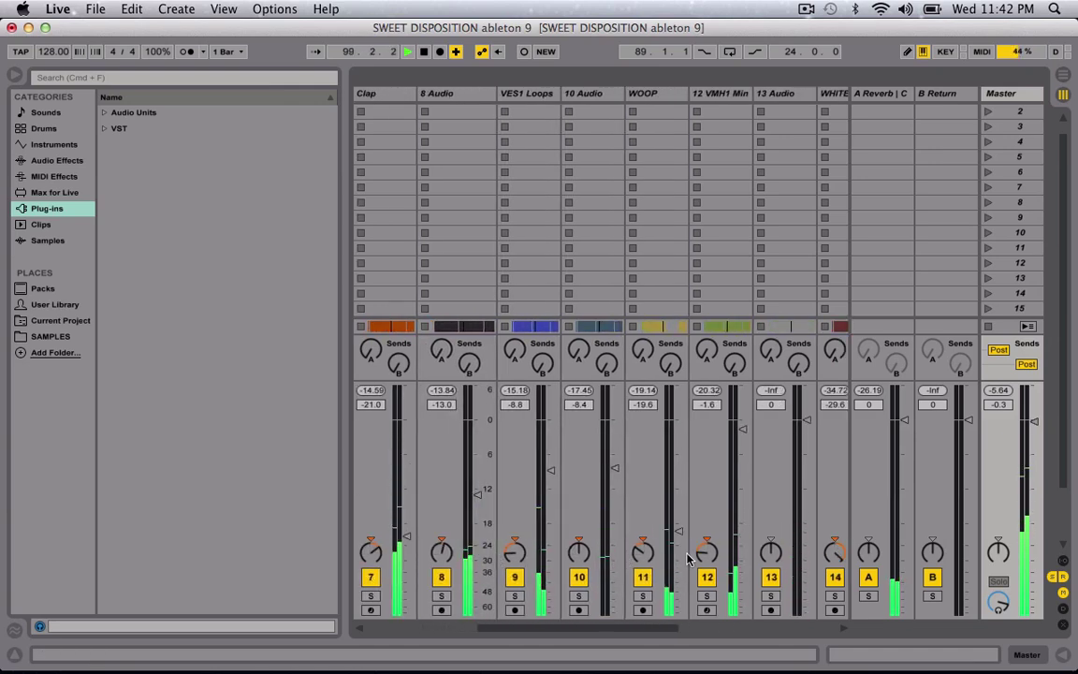
scroll(689, 559, right, 1)
scroll(689, 559, right, 2)
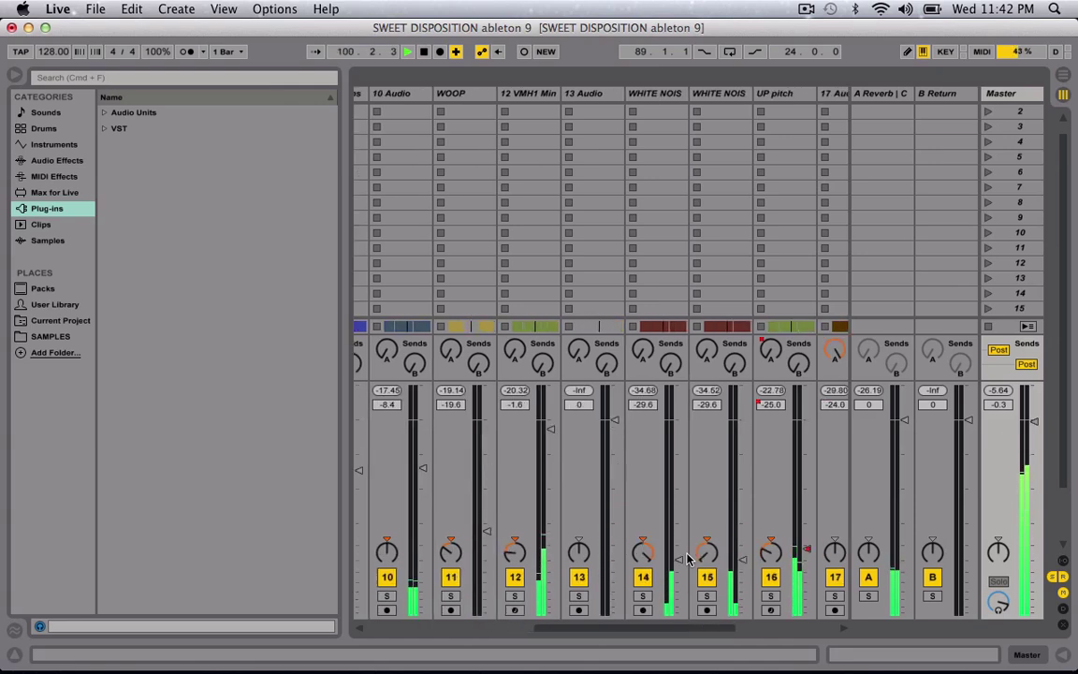
scroll(688, 559, right, 2)
scroll(688, 559, right, 1)
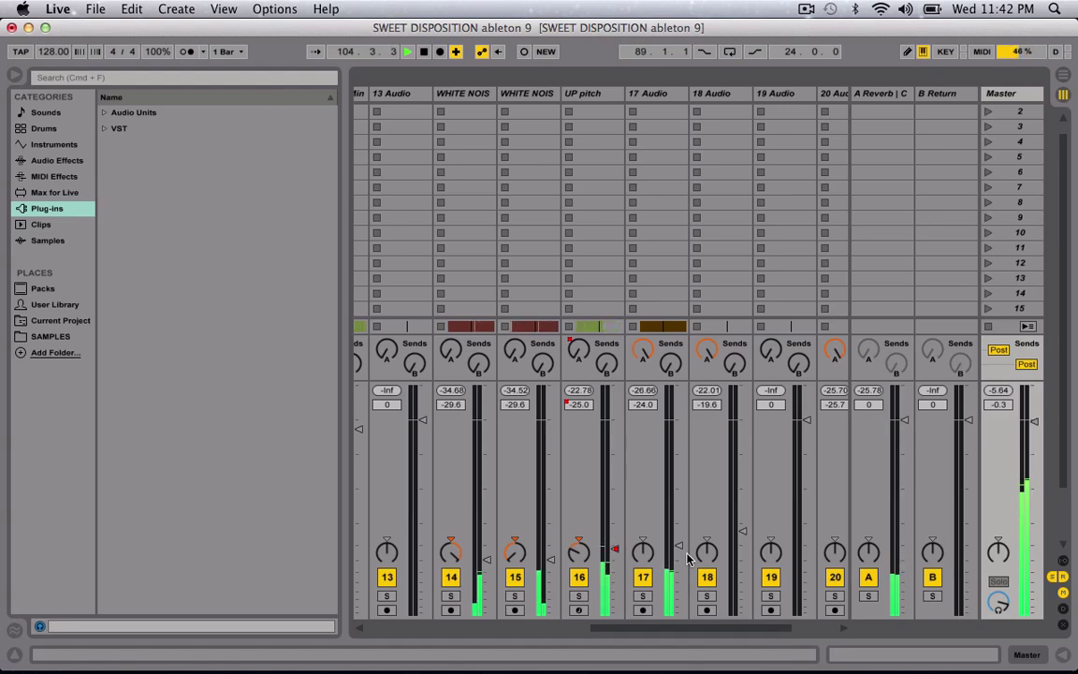
Stop the song, then replay it from bar 89 to watch the Master peak near −4 dB.
key(space)
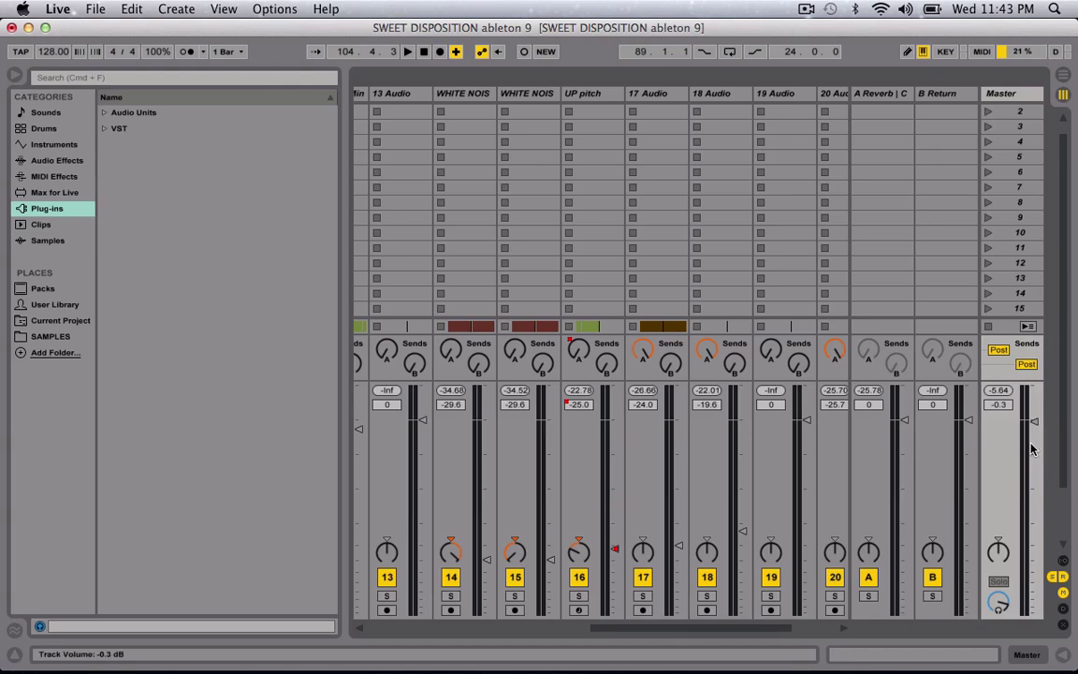
key(space)
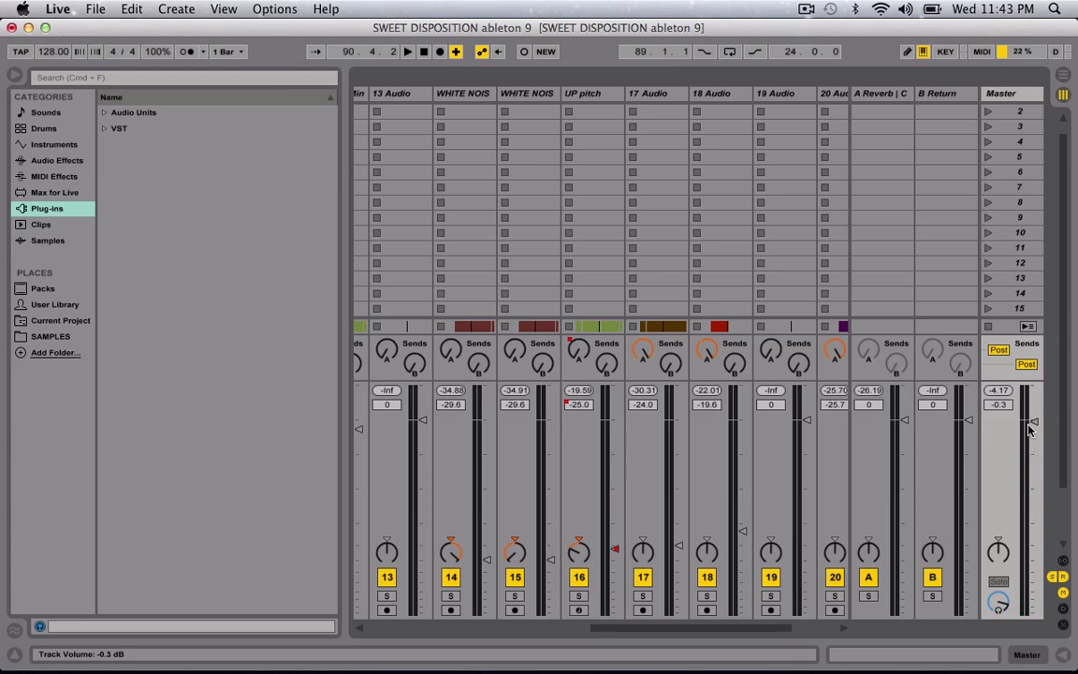
scroll(664, 369, left, 3)
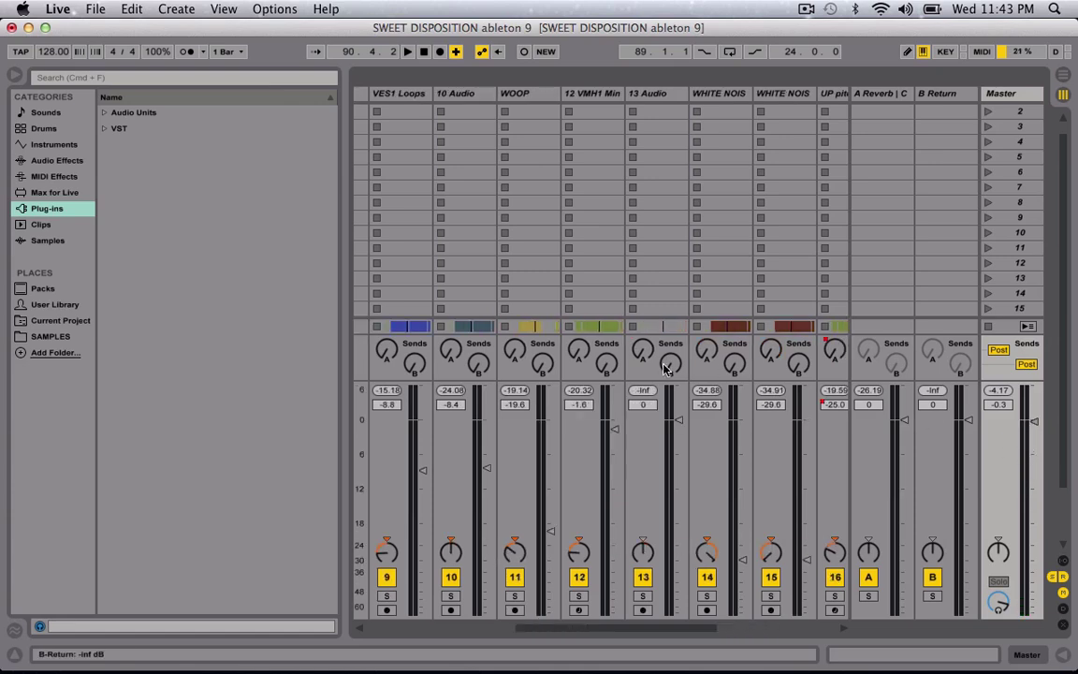
scroll(664, 369, left, 5)
scroll(664, 369, left, 2)
scroll(664, 369, left, 2)
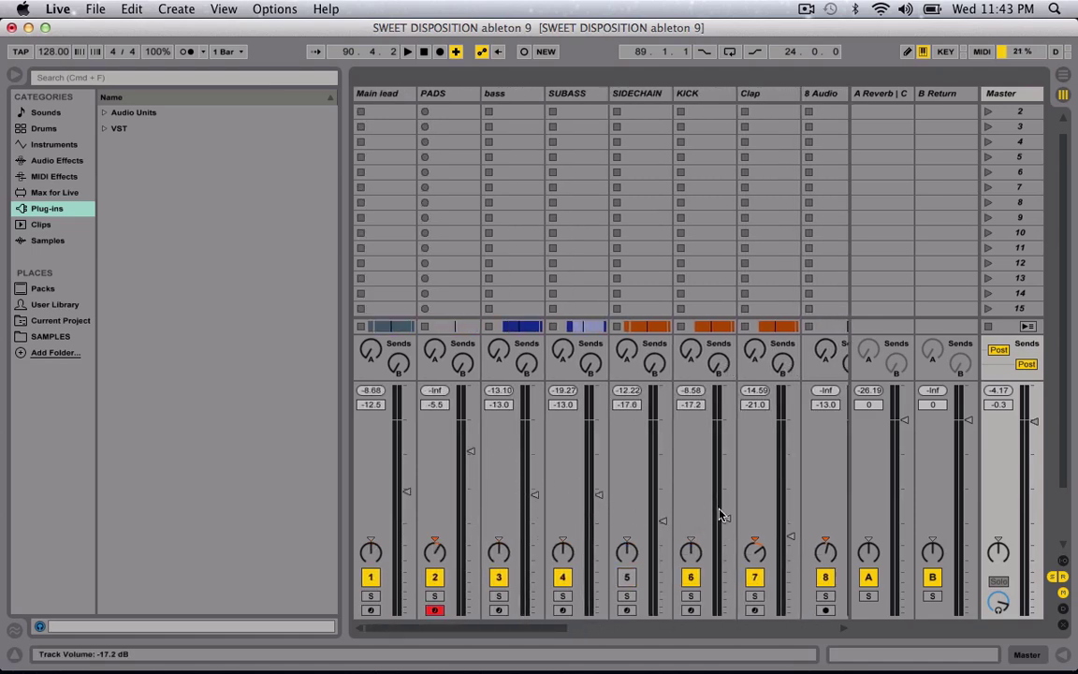
scroll(721, 515, right, 2)
scroll(721, 515, right, 1)
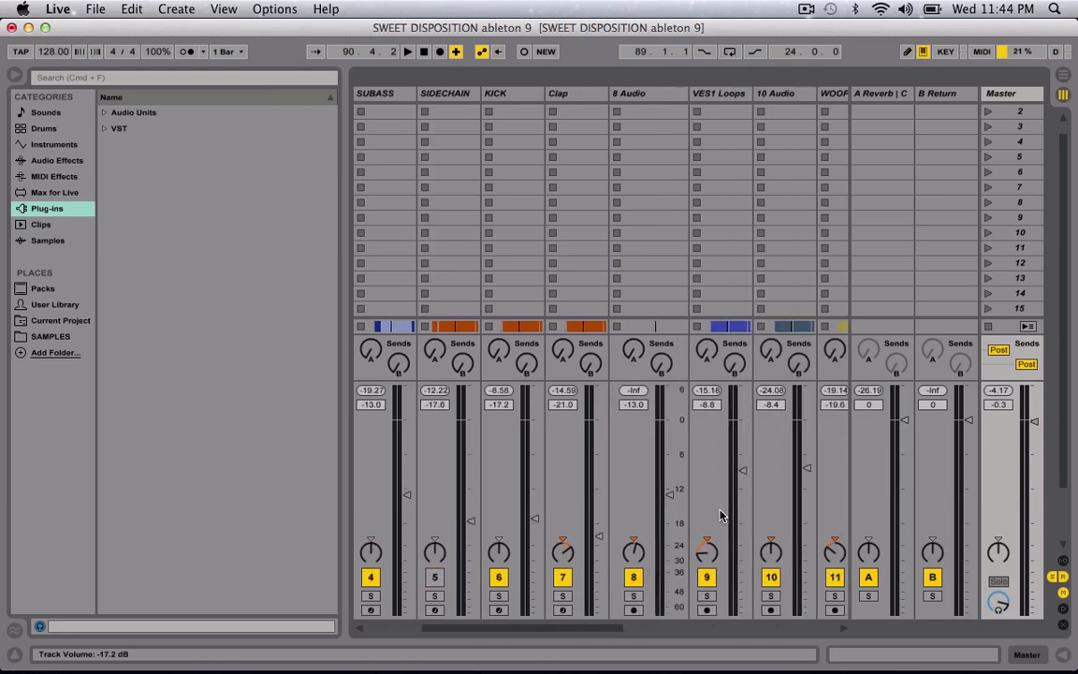
scroll(721, 515, right, 2)
scroll(721, 515, right, 1)
scroll(721, 514, right, 1)
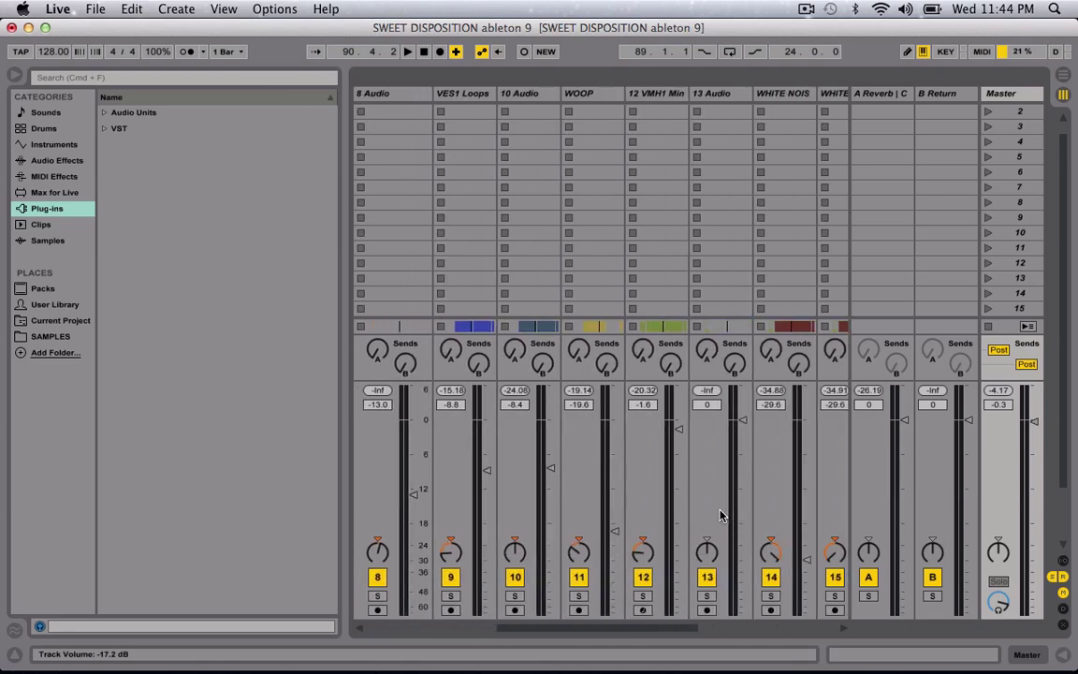
scroll(721, 515, right, 2)
scroll(720, 515, right, 2)
scroll(721, 515, left, 3)
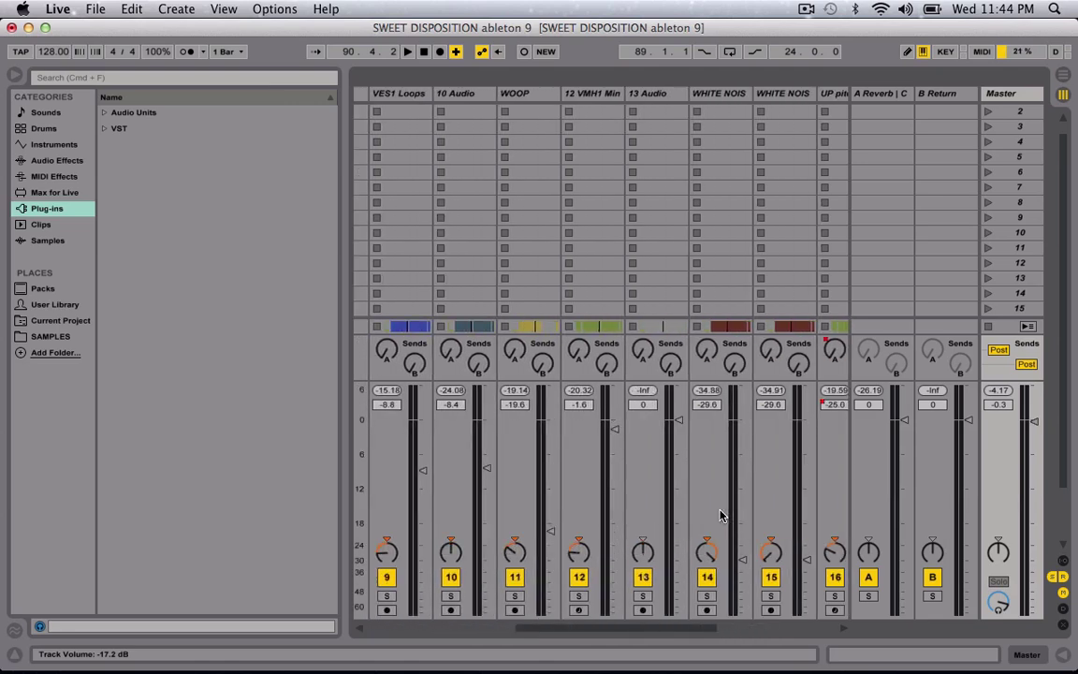
scroll(721, 515, left, 2)
scroll(721, 515, left, 3)
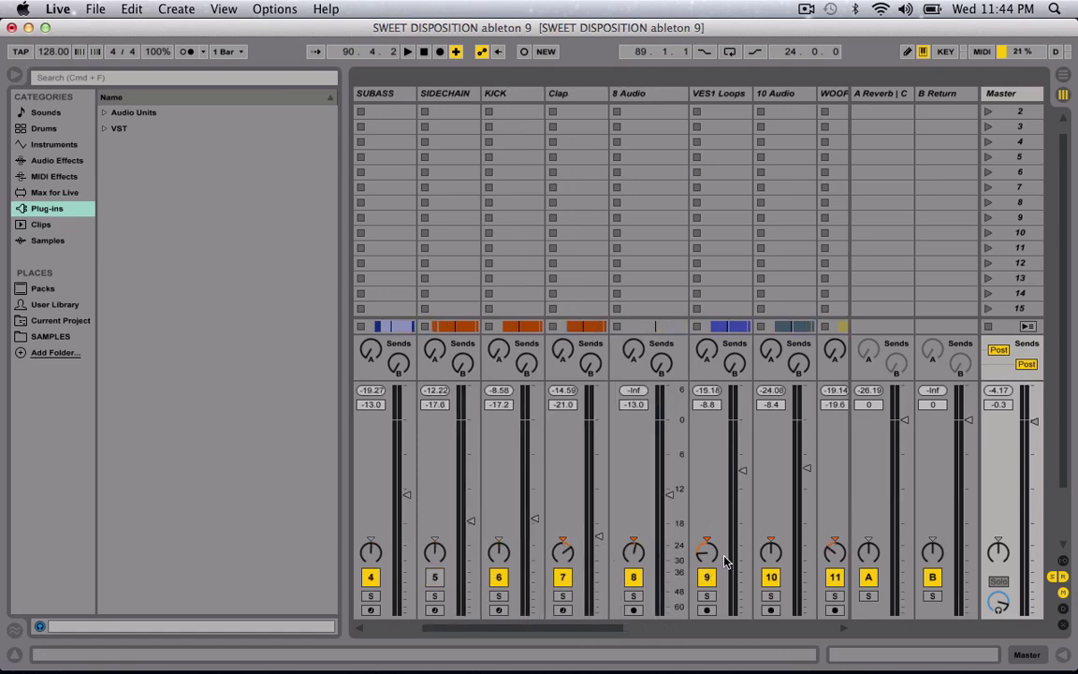
scroll(724, 559, left, 3)
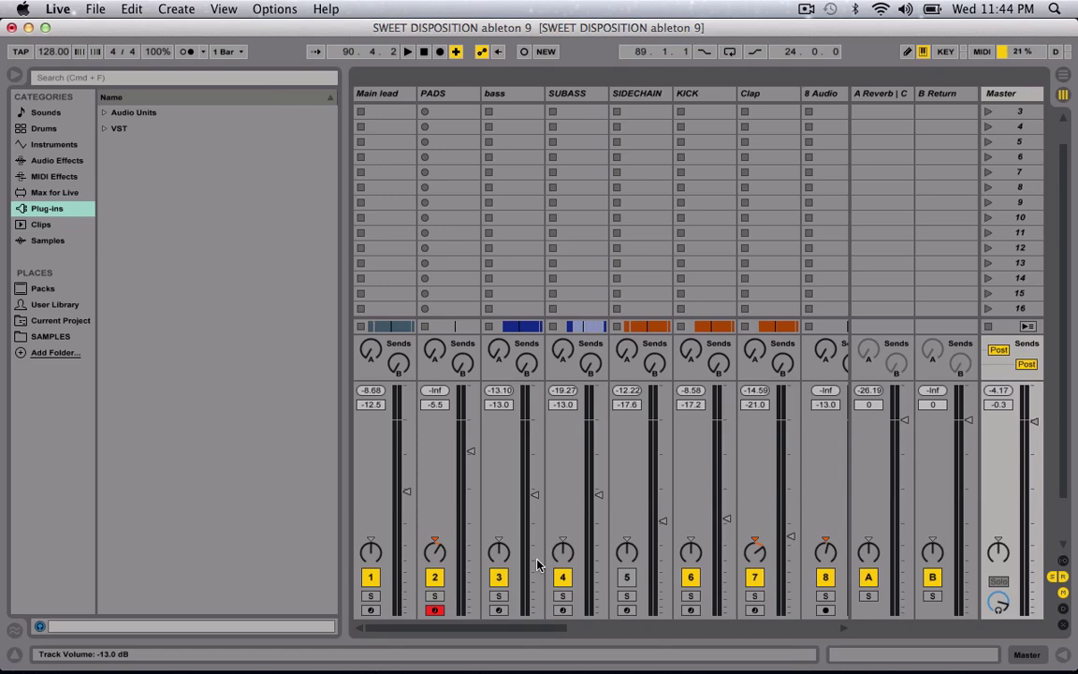
scroll(539, 564, right, 5)
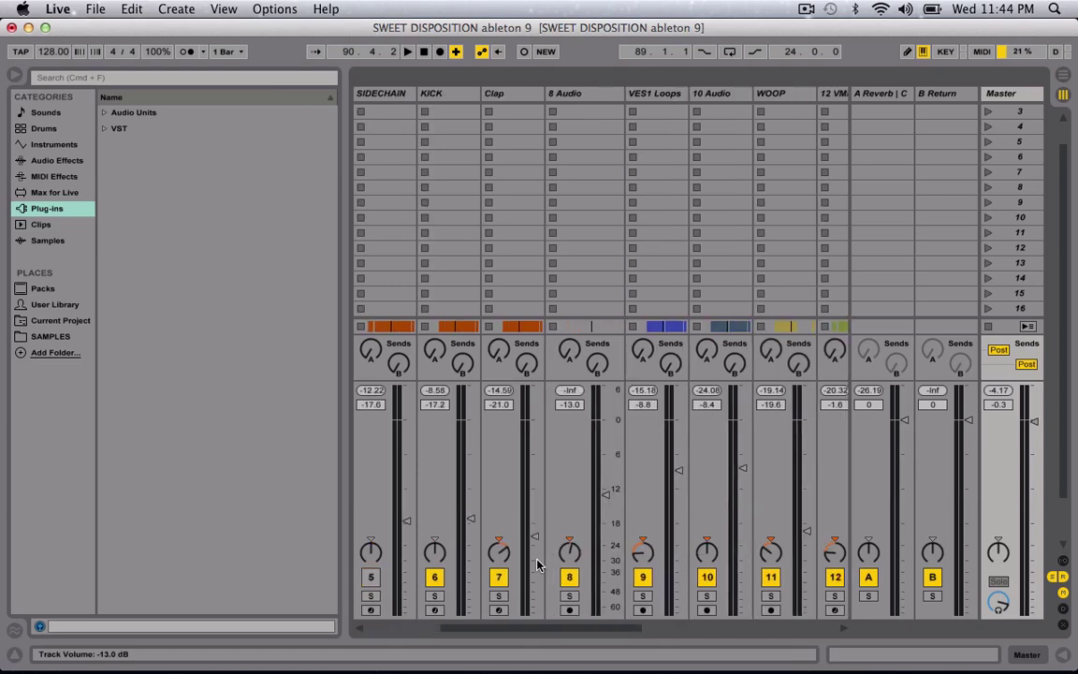
scroll(538, 564, right, 2)
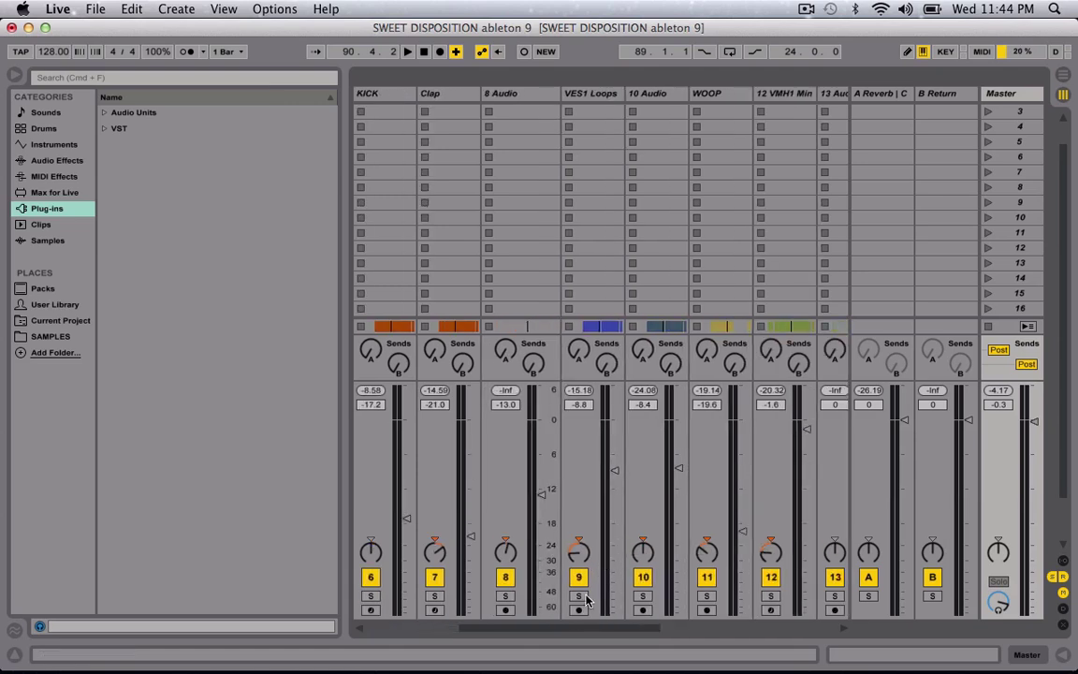
scroll(586, 600, right, 2)
scroll(586, 600, right, 1)
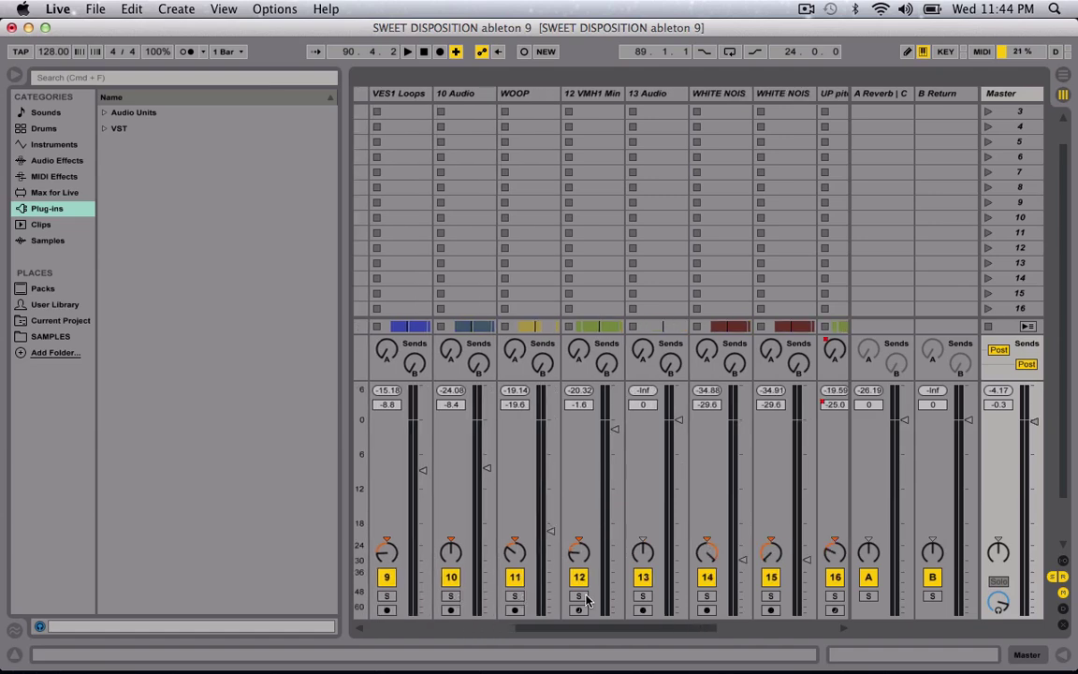
scroll(586, 601, right, 2)
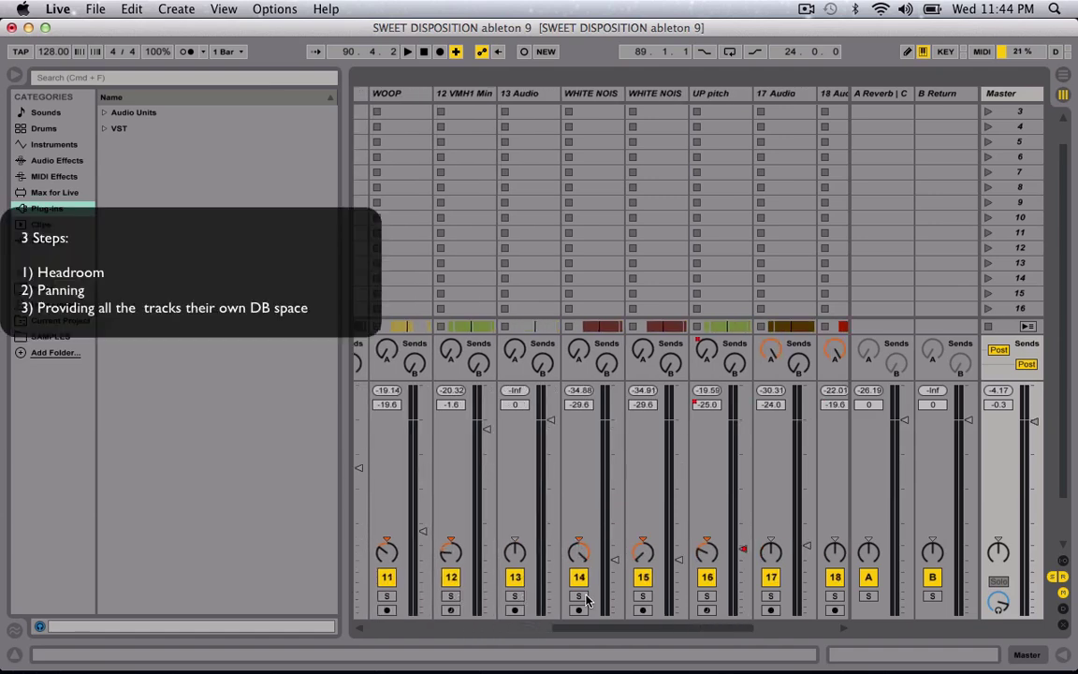
scroll(661, 539, left, 4)
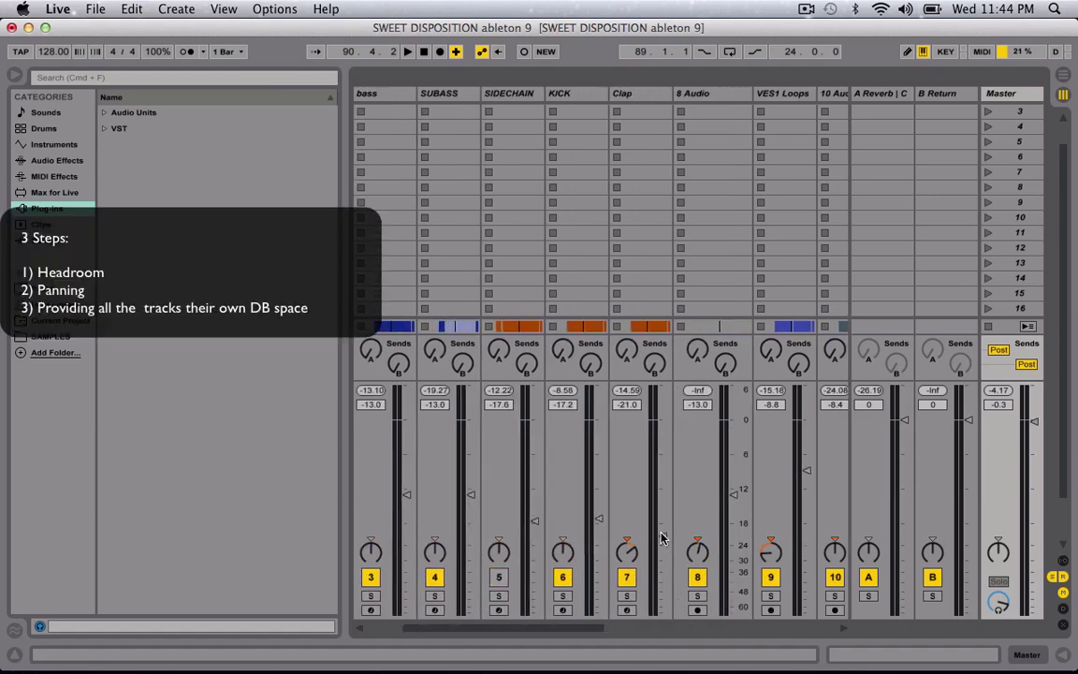
scroll(661, 538, left, 1)
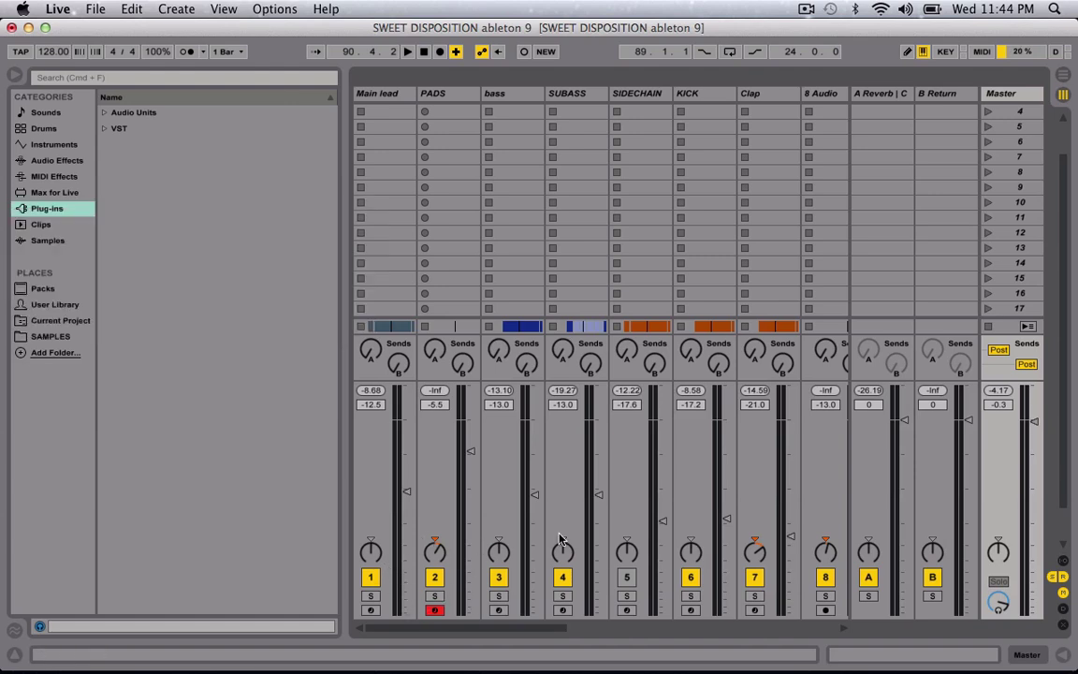
scroll(560, 540, right, 5)
scroll(560, 541, right, 2)
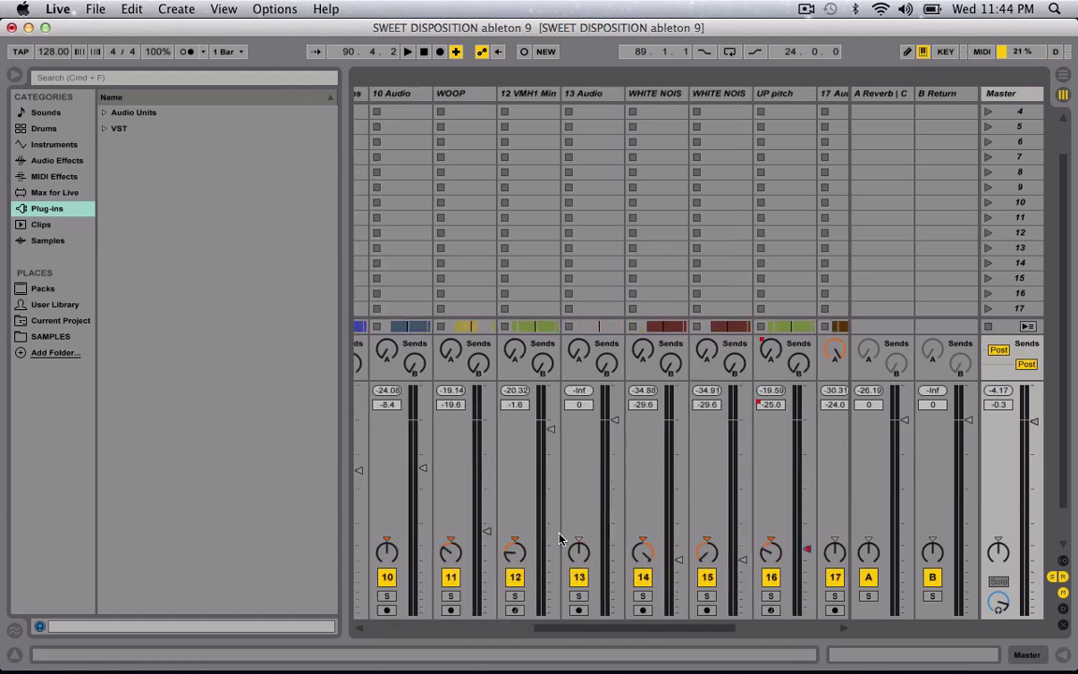
scroll(560, 541, right, 5)
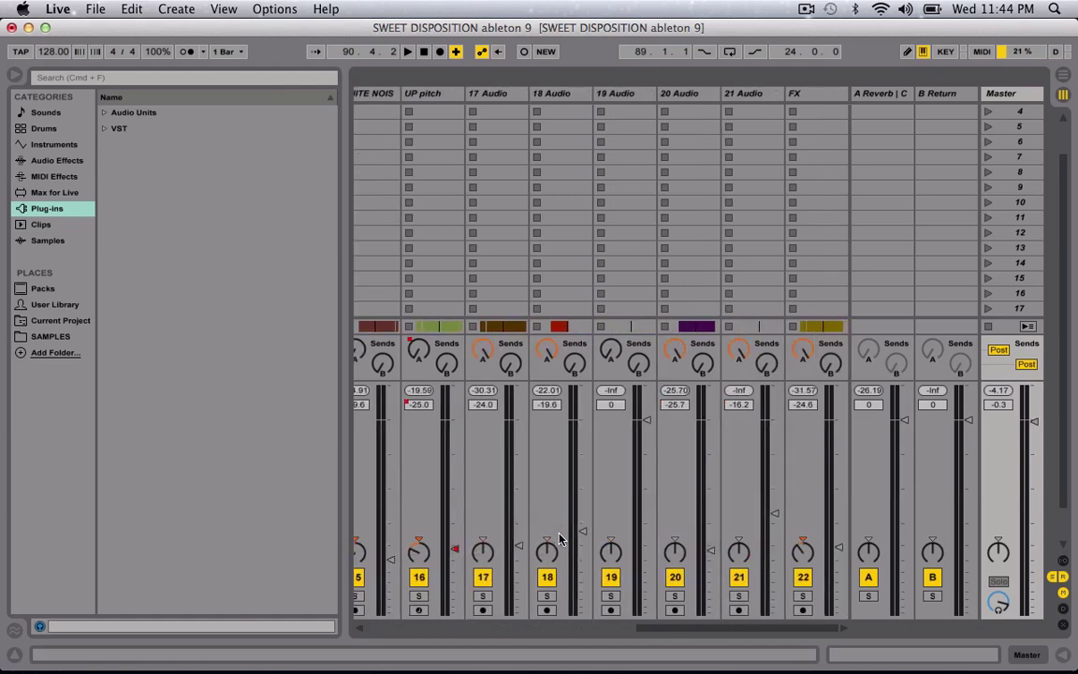